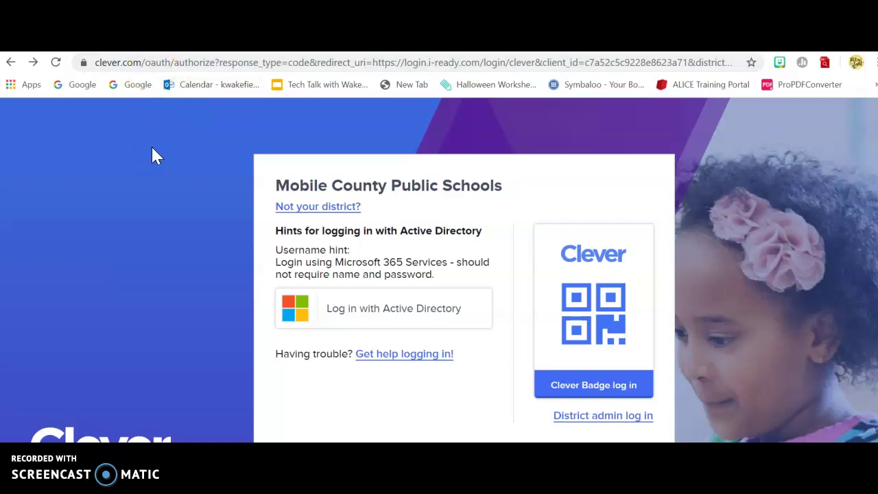
- Log in to Mobile County Public Schools in Clever with Active Directory
left_click(379, 308)
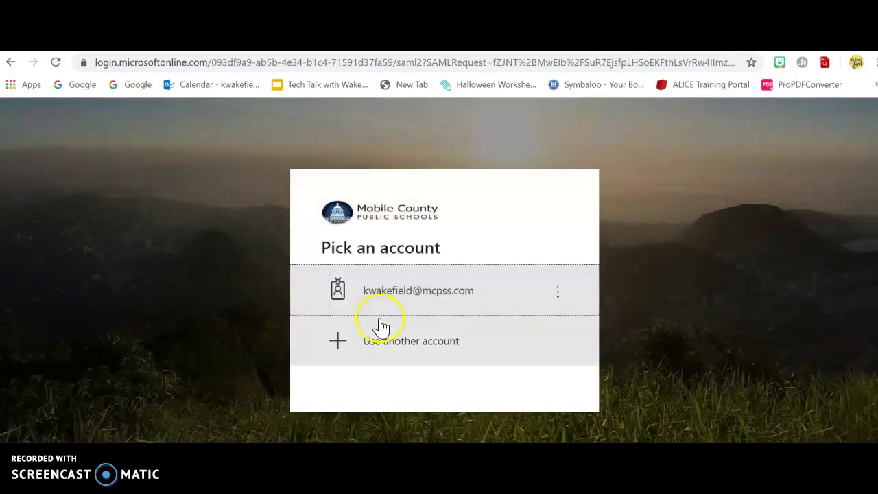
- Switch from the saved teacher account and sign in with the student's school email and password
left_click(385, 343)
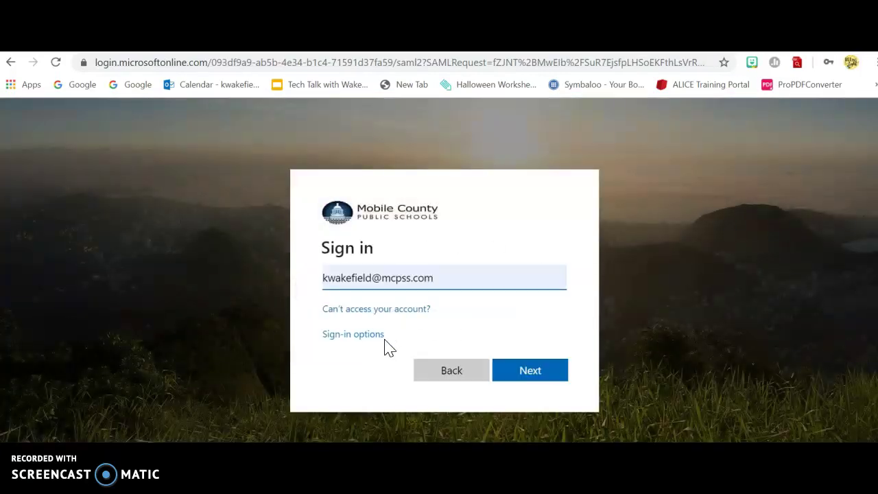
key("BackSpace")
key("BackSpace")
key("BackSpace")
key("BackSpace")
key("BackSpace")
key("BackSpace")
key("BackSpace")
key("BackSpace")
key("BackSpace")
key("BackSpace")
key("BackSpace")
key("BackSpace")
key("BackSpace")
key("BackSpace")
key("BackSpace")
key("BackSpace")
key("BackSpace")
key("BackSpace")
key("BackSpace")
key("BackSpace")
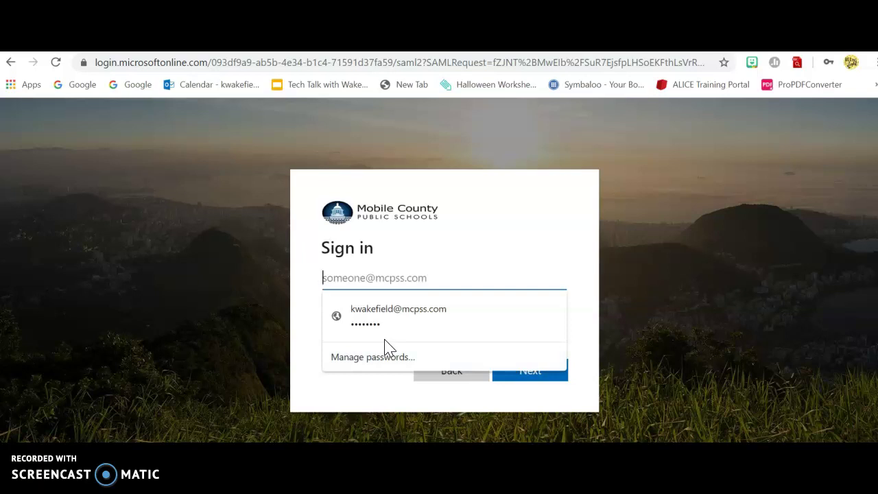
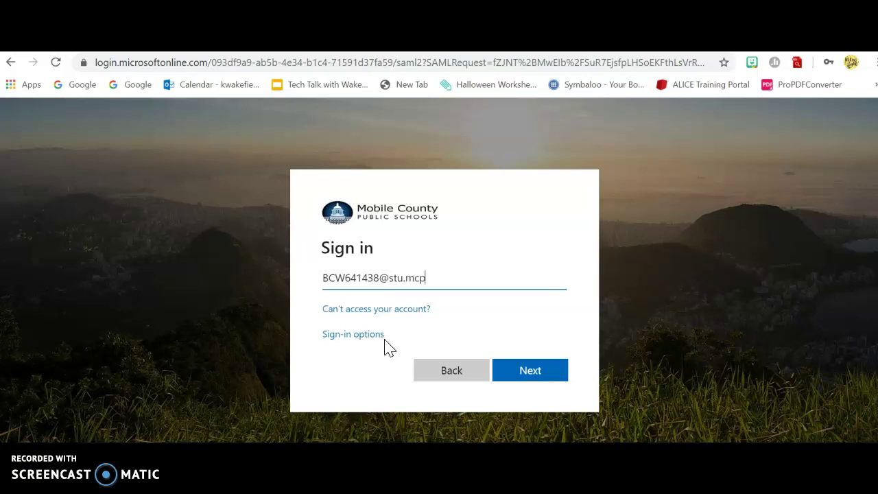
left_click(530, 368)
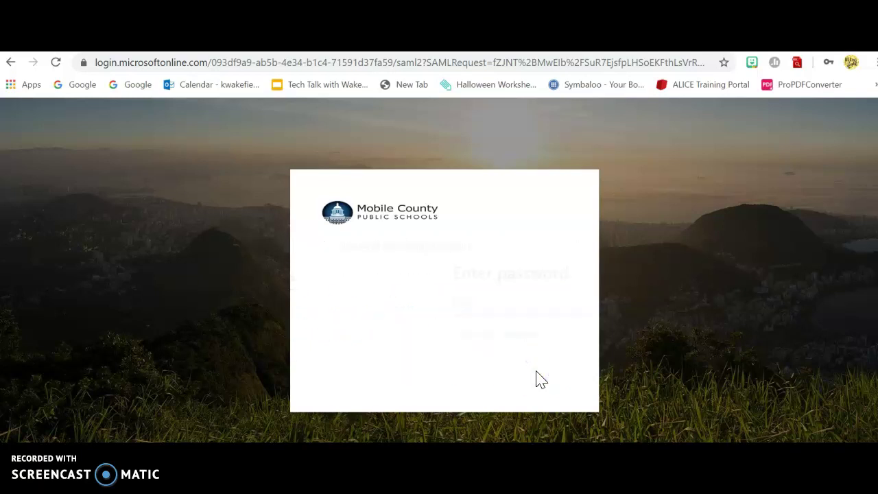
left_click(347, 302)
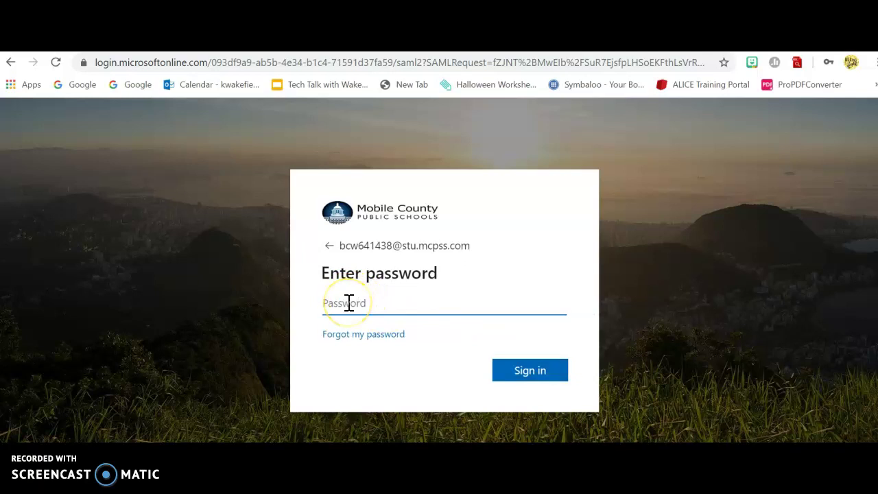
type("••••••••••")
left_click(532, 377)
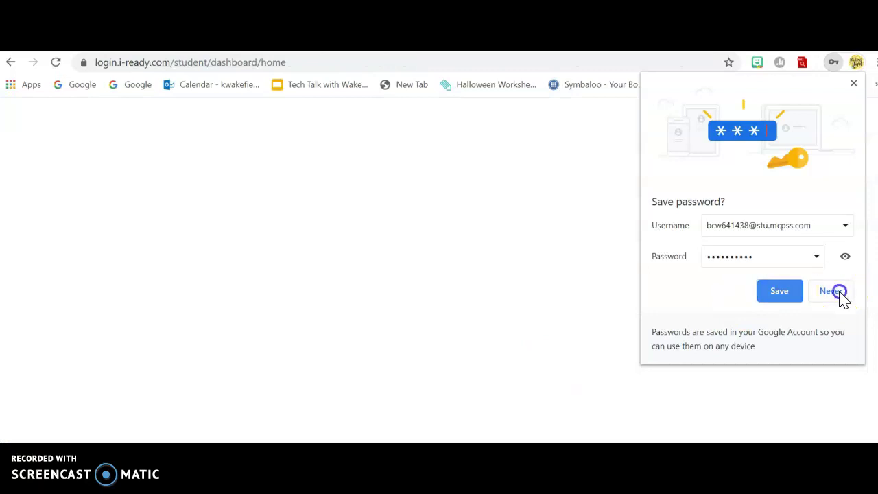
- Decline Chrome's offer to save the password, then close the i-Ready dashboard
left_click(838, 291)
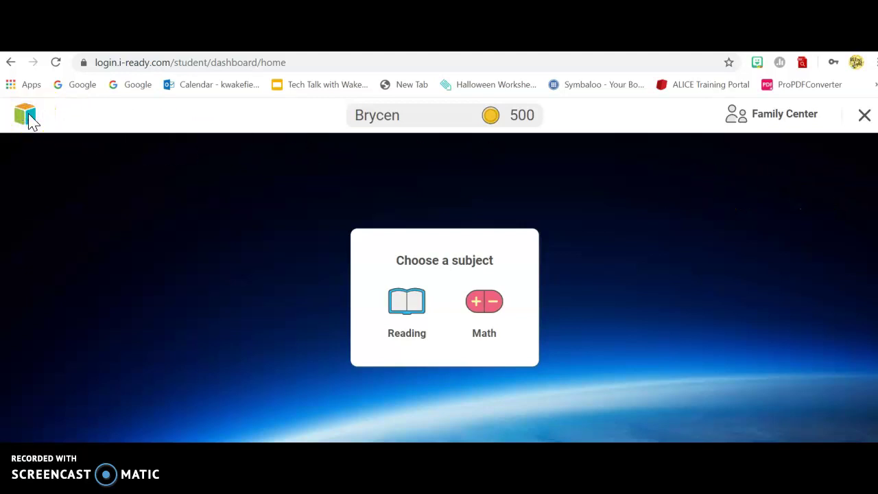
left_click(153, 256)
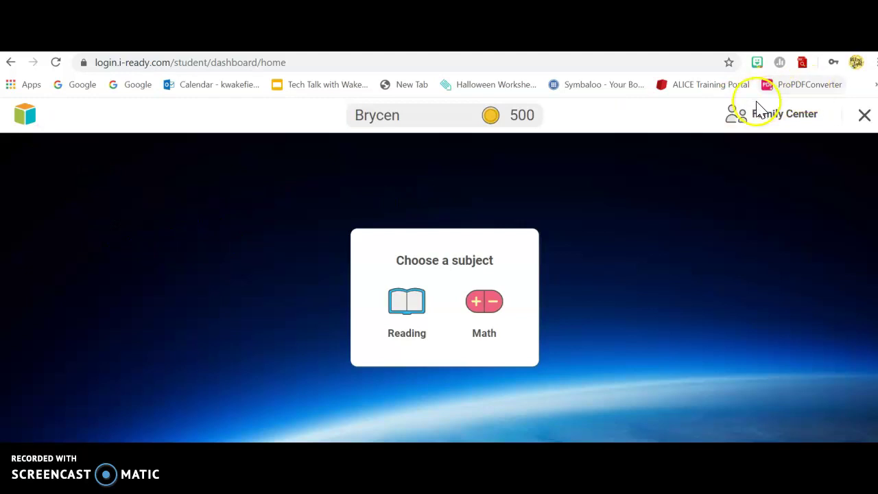
- Return to the Clever portal and launch Google Classroom from Instant Login Applications
left_click(864, 117)
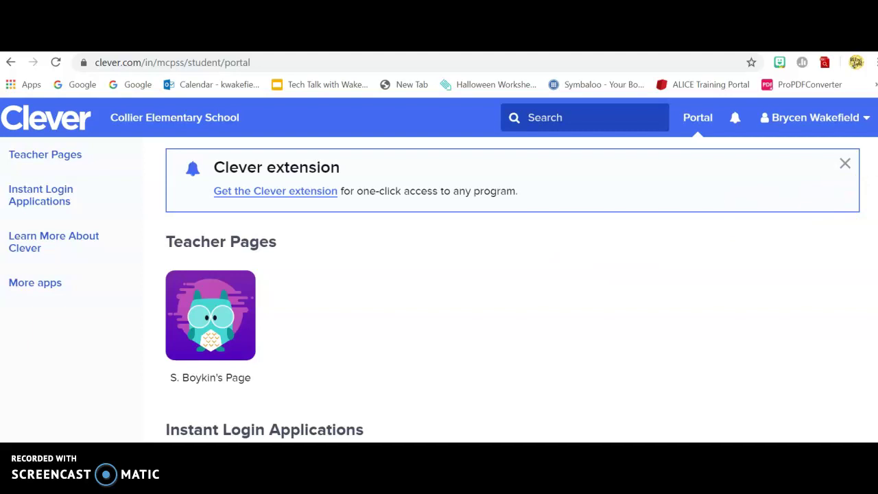
scroll(512, 290, "down", 4)
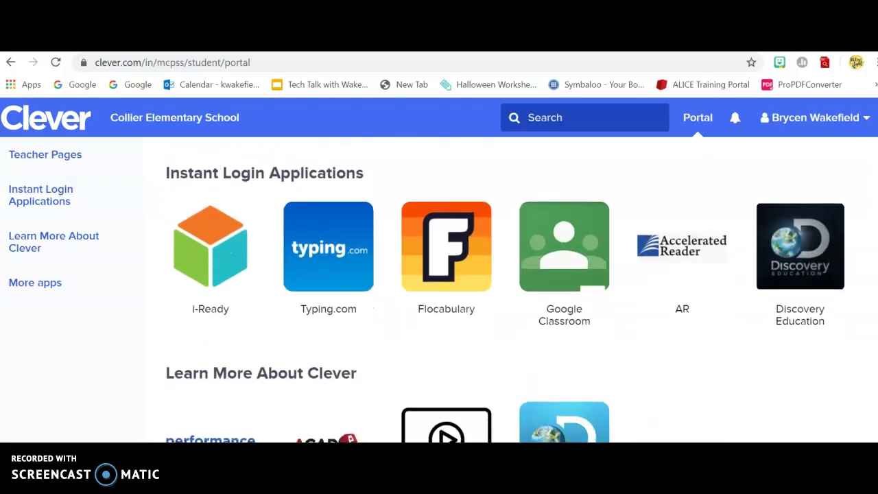
left_click(562, 257)
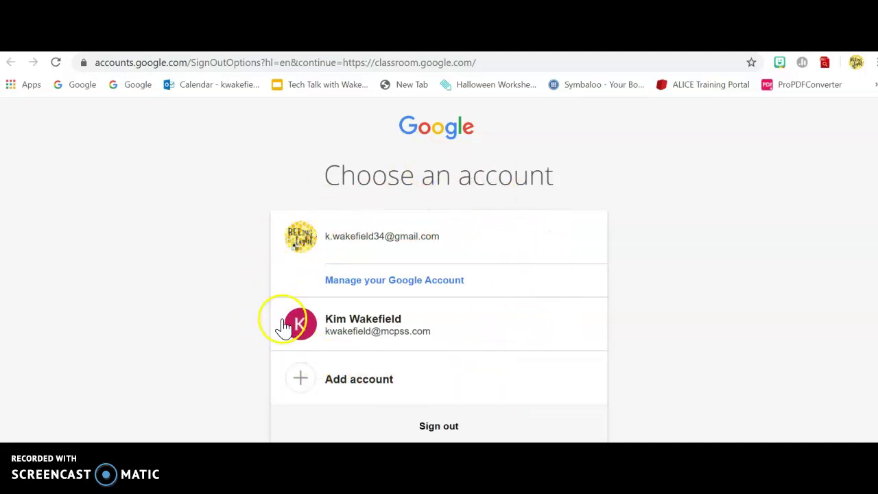
- Add a new Google account by replacing the prefilled address with the student's school email
left_click(364, 384)
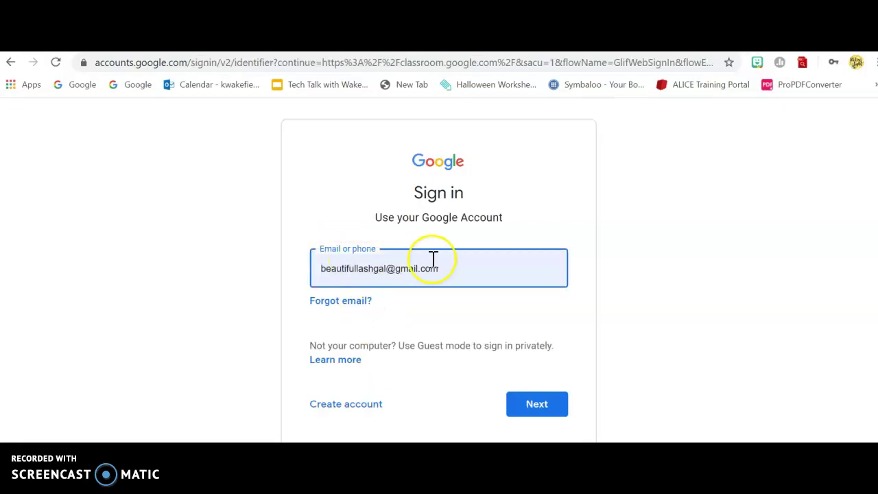
left_click(455, 267)
left_click_drag(455, 268, 217, 274)
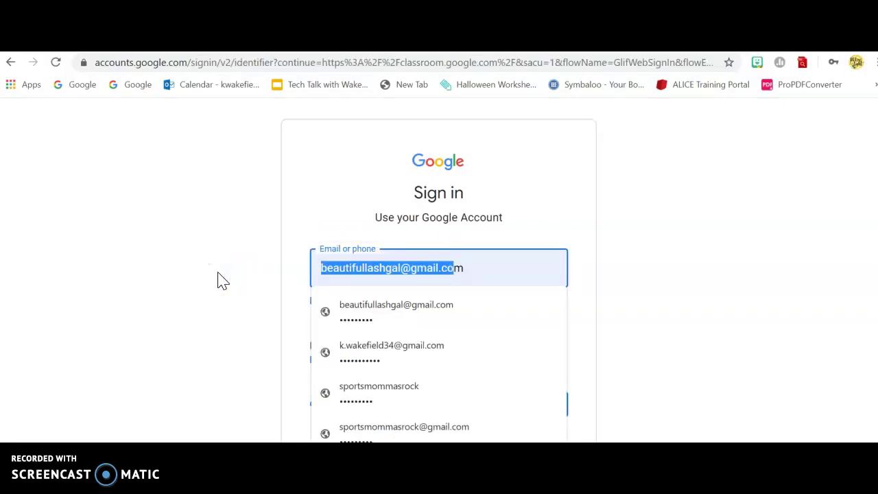
type("bm")
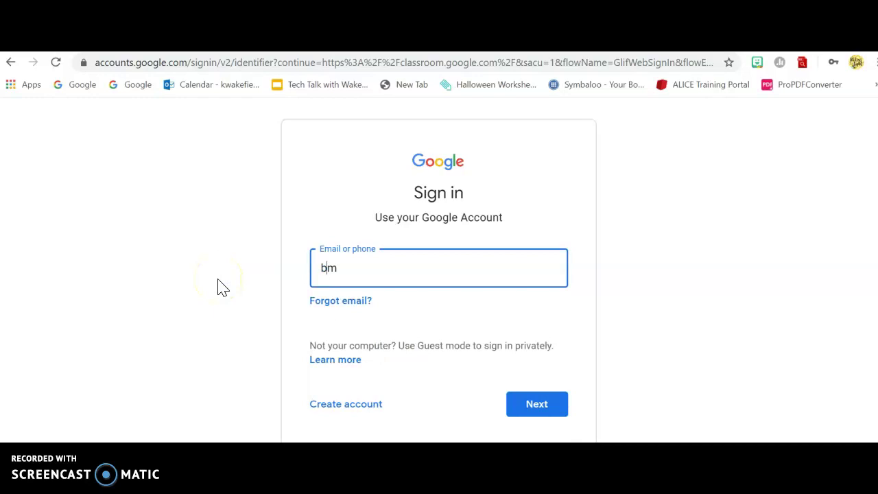
key("BackSpace")
key("Delete")
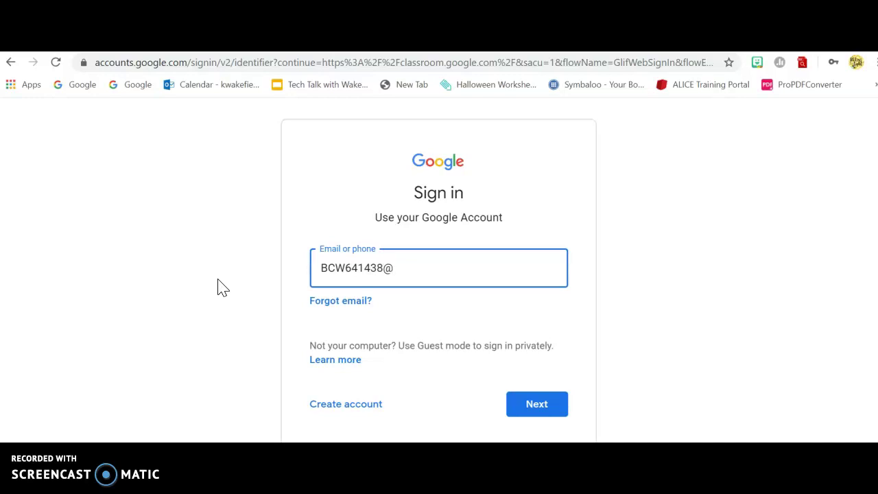
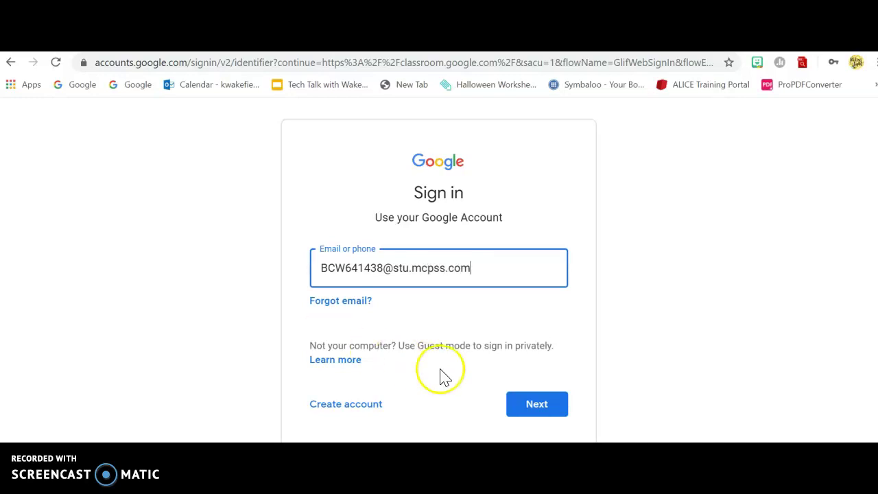
left_click(535, 405)
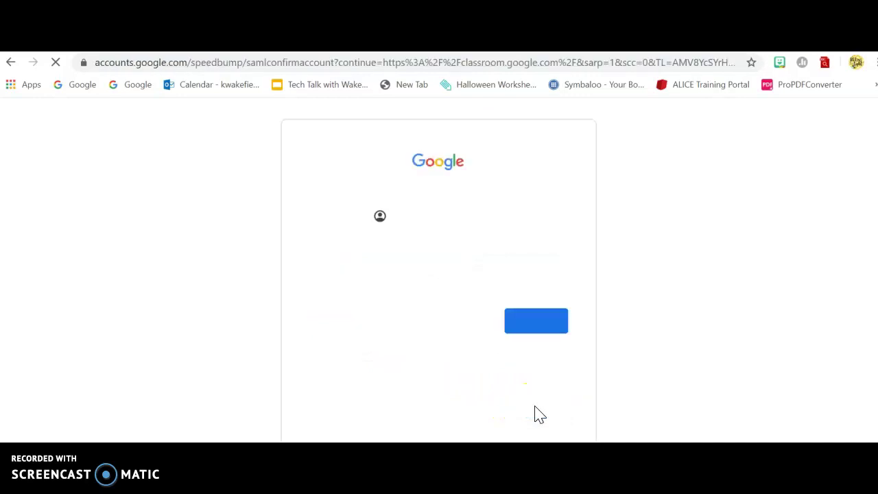
- Confirm the student account on Verify it's you, then open and cancel the Join class dialog
left_click(526, 315)
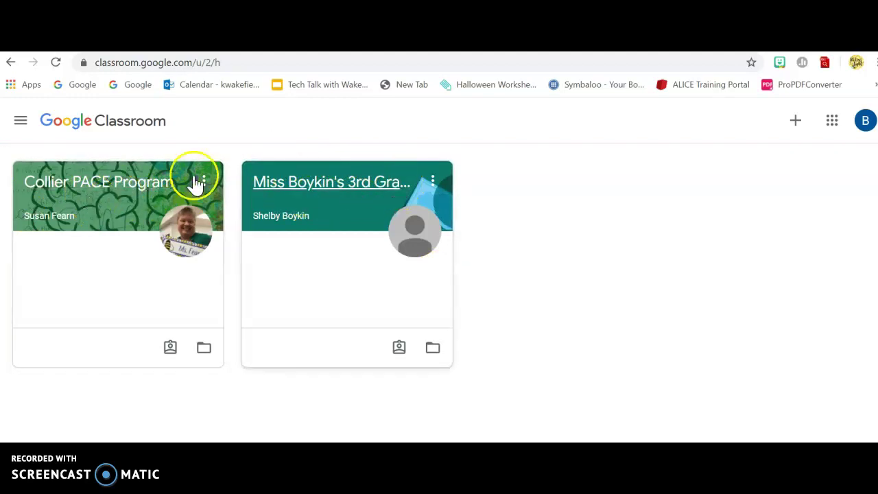
left_click(797, 123)
left_click(414, 321)
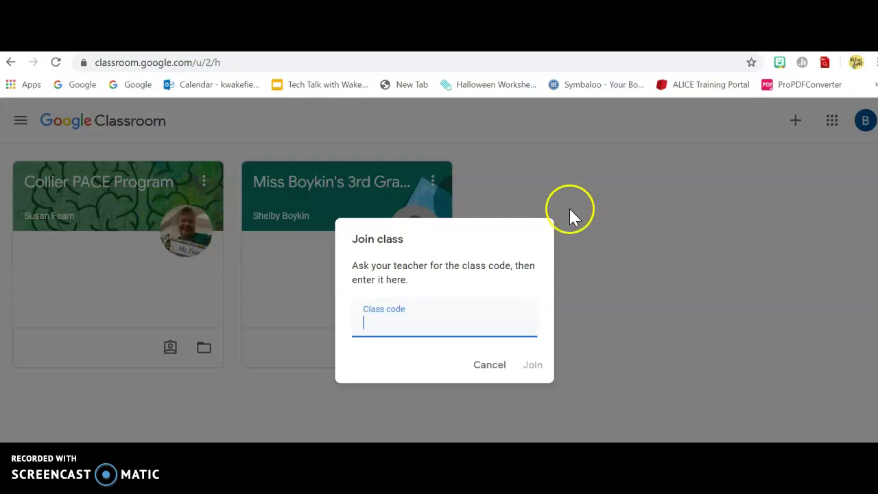
left_click(487, 370)
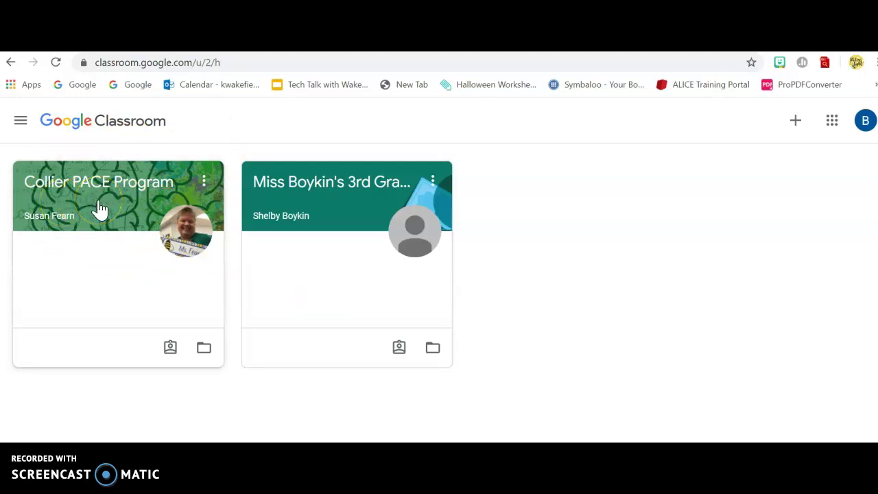
- Open the 3rd Grade class and dismiss the Create posts tip
left_click(336, 214)
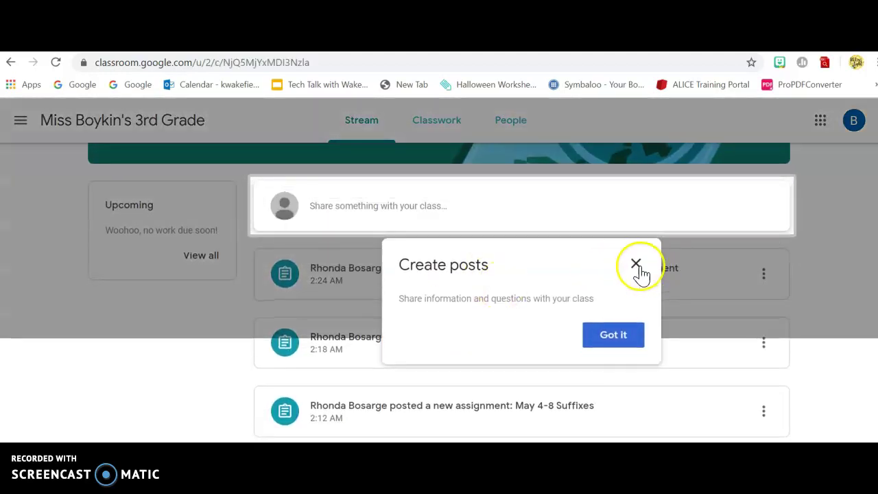
left_click(637, 266)
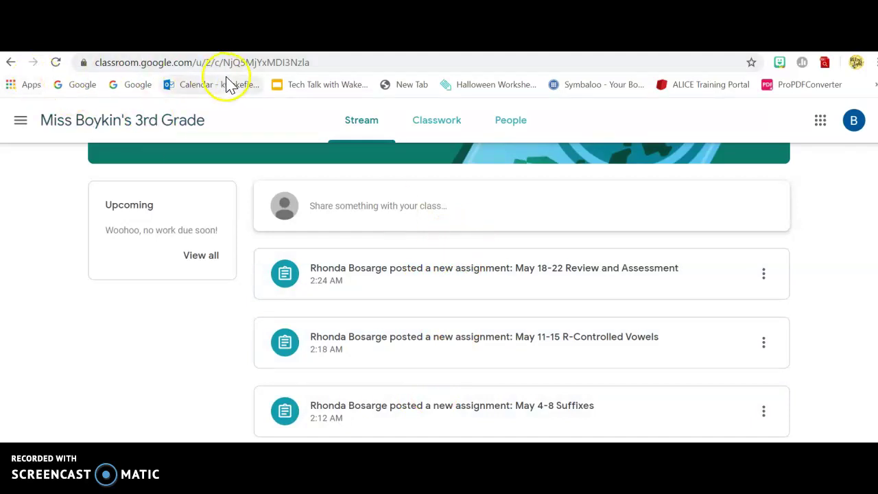
left_click(331, 62)
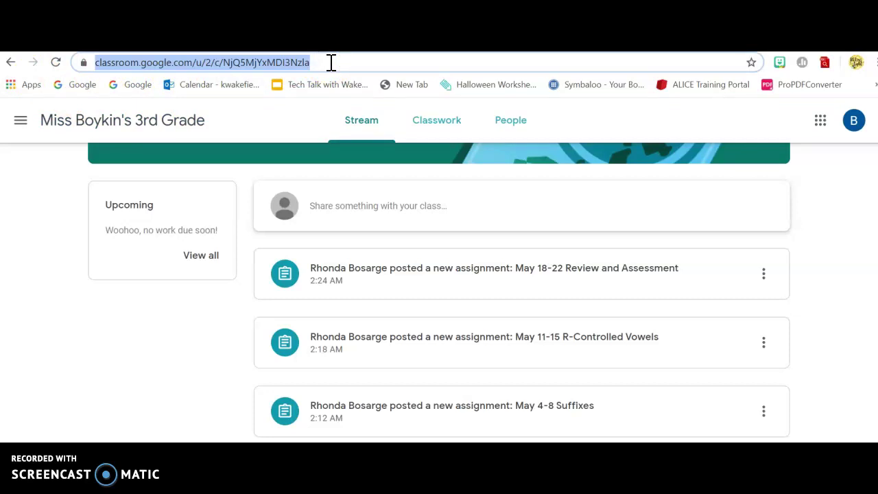
type("ww")
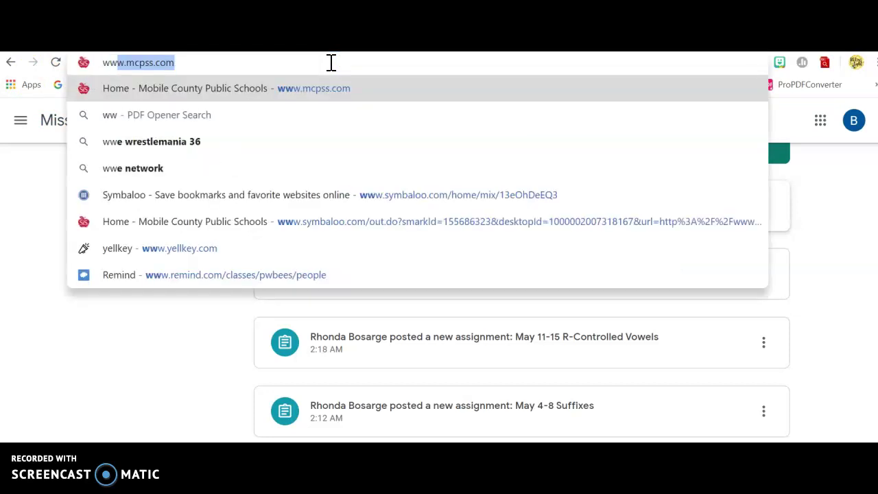
type("w.mcps")
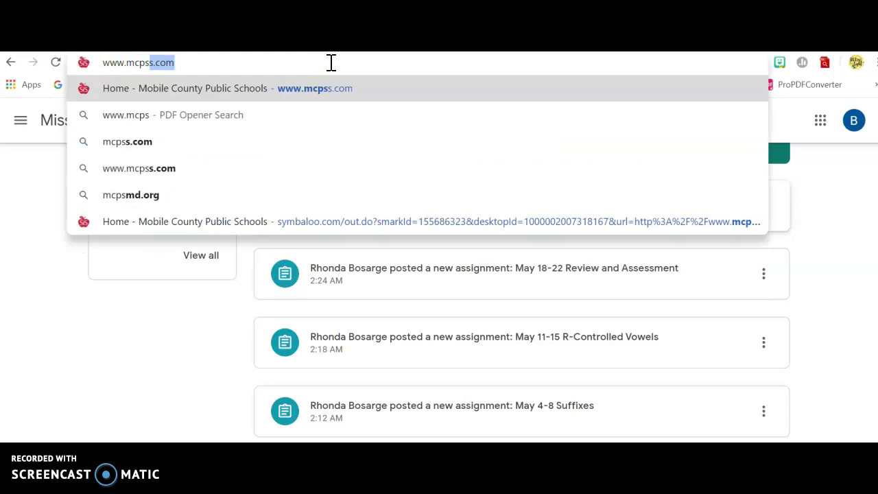
type(".com")
key("Return")
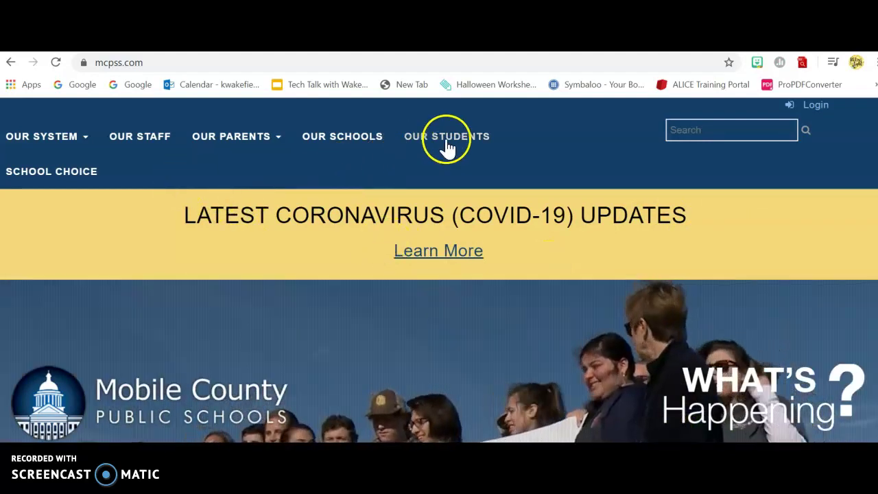
left_click(447, 142)
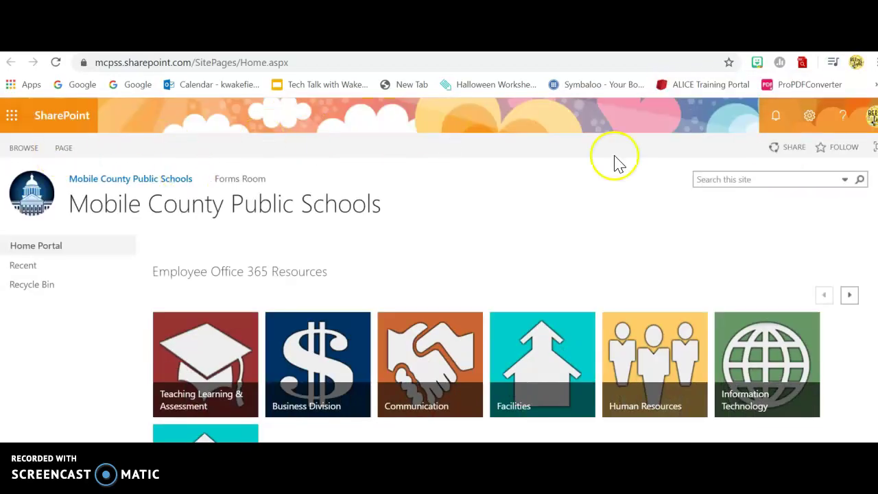
left_click(869, 113)
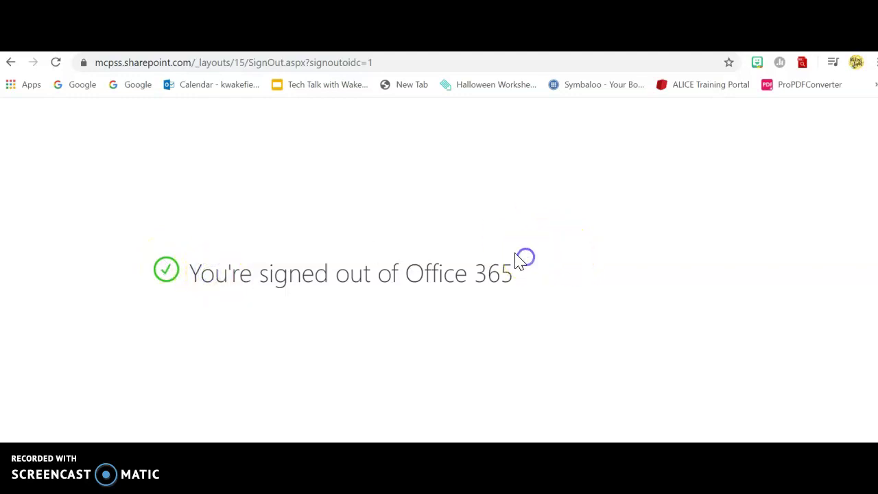
left_click(390, 62)
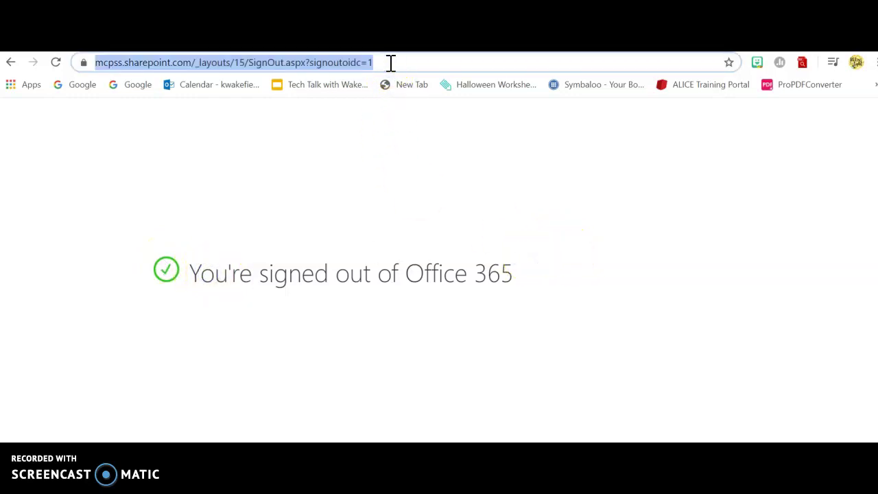
type("www.")
key("Return")
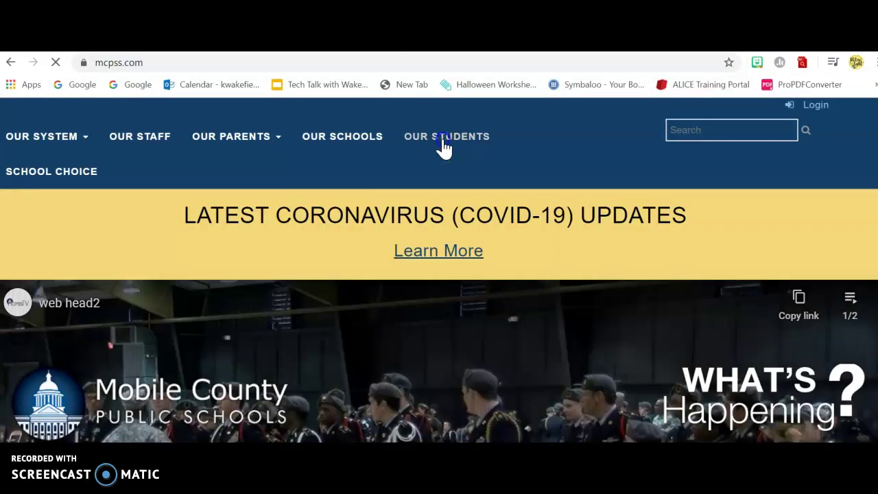
- Sign in to OUR STUDENTS with the student account and password, choosing Yes to stay signed in
left_click(444, 144)
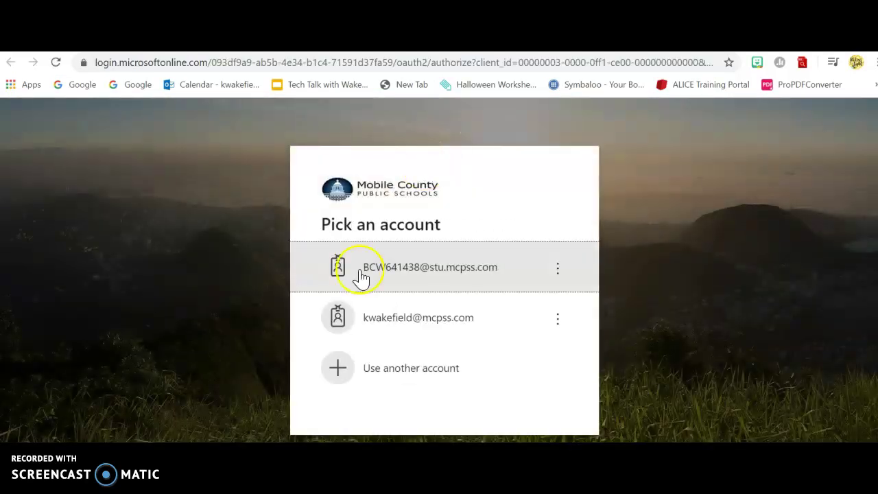
left_click(425, 279)
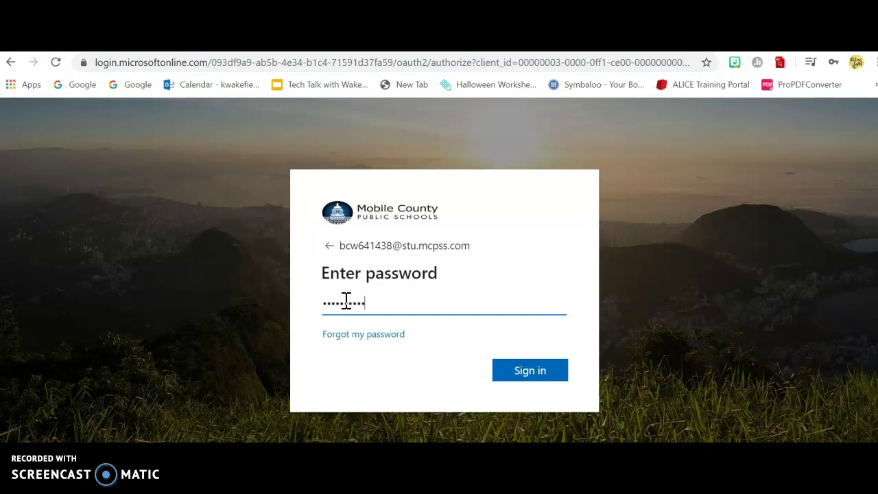
left_click(531, 374)
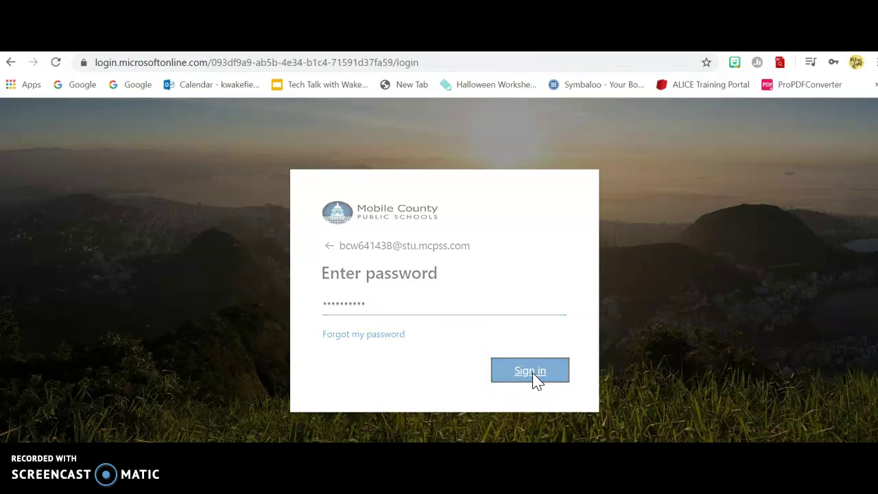
left_click(536, 380)
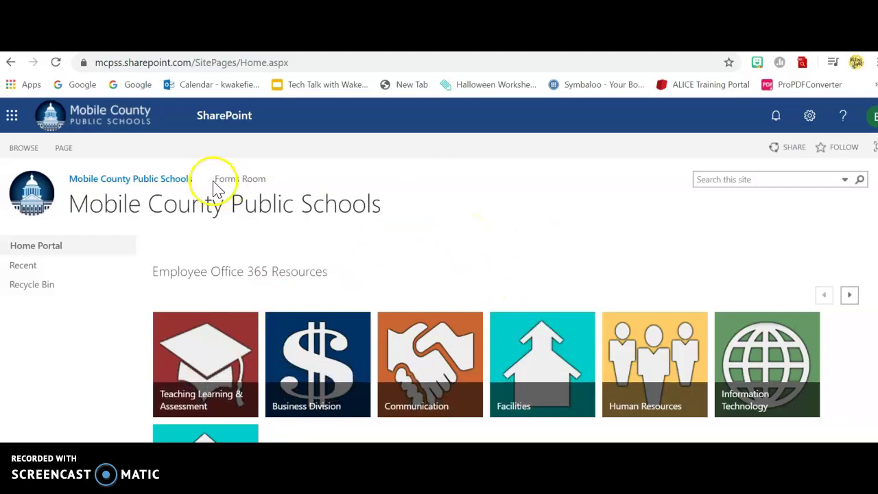
left_click(12, 117)
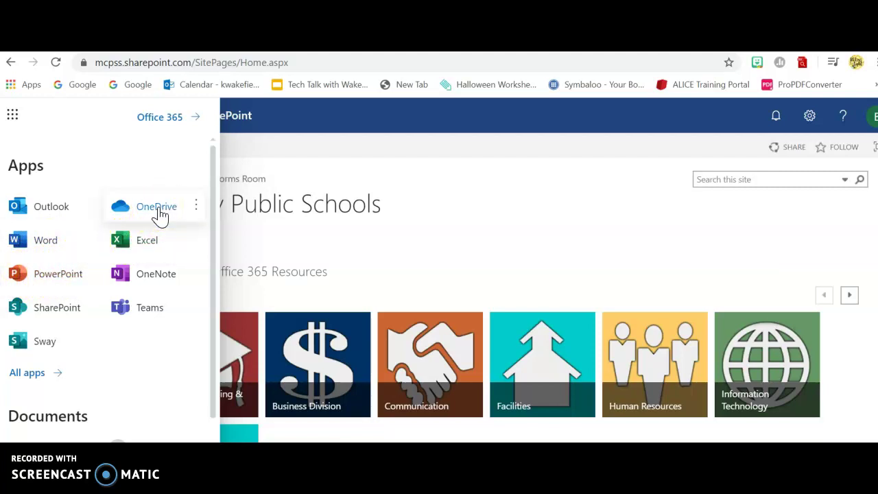
left_click(50, 210)
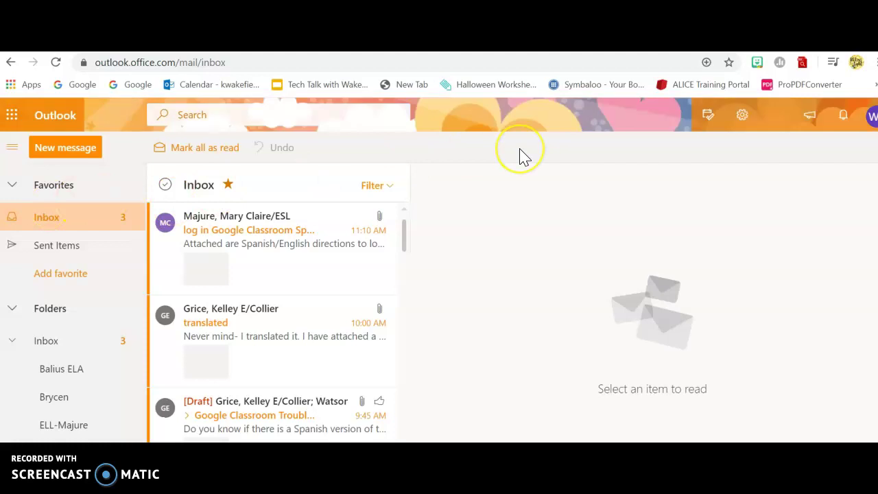
left_click(8, 62)
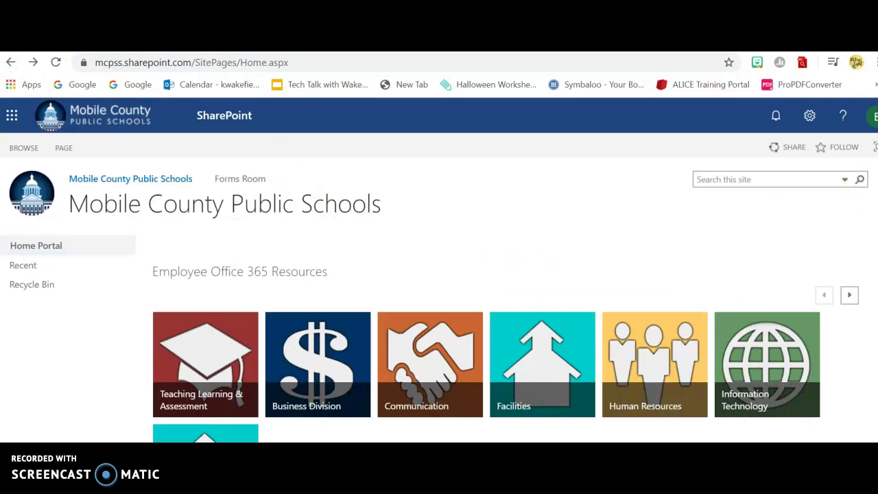
- Launch Clever from the SharePoint student tiles to reach the Collier Elementary School portal
scroll(872, 192, "down", 1)
scroll(501, 302, "down", 10)
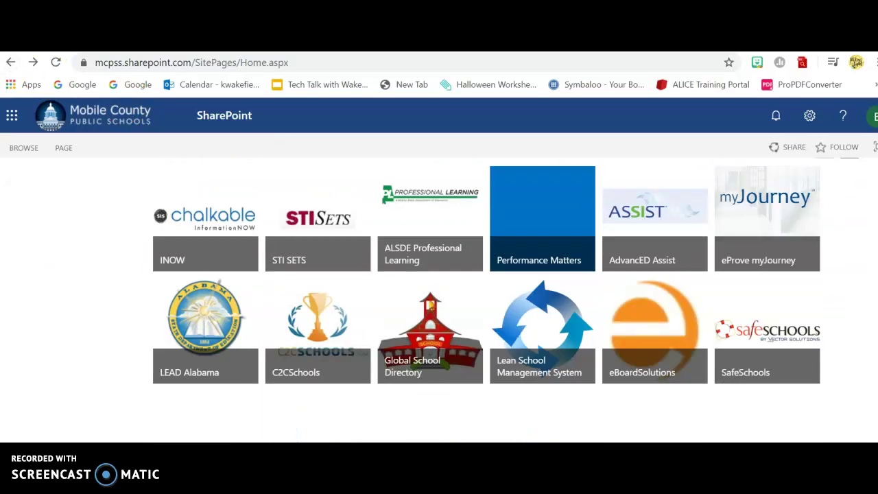
scroll(430, 384, "down", 5)
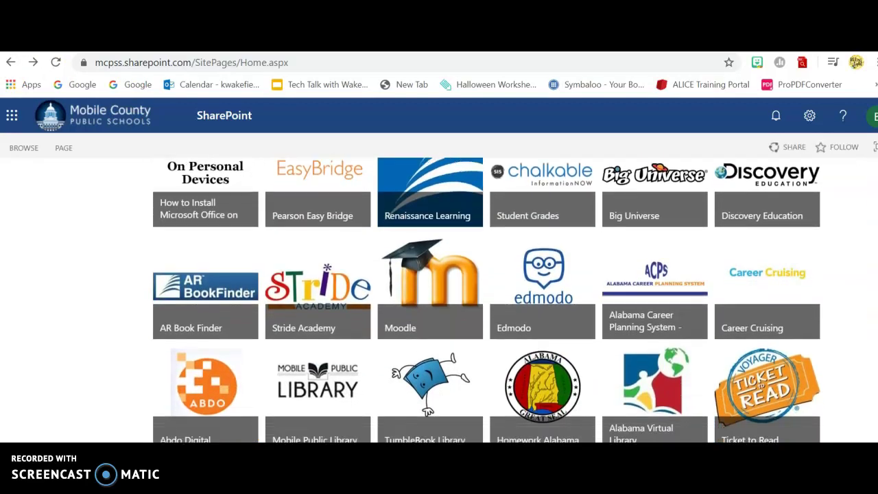
scroll(486, 299, "down", 5)
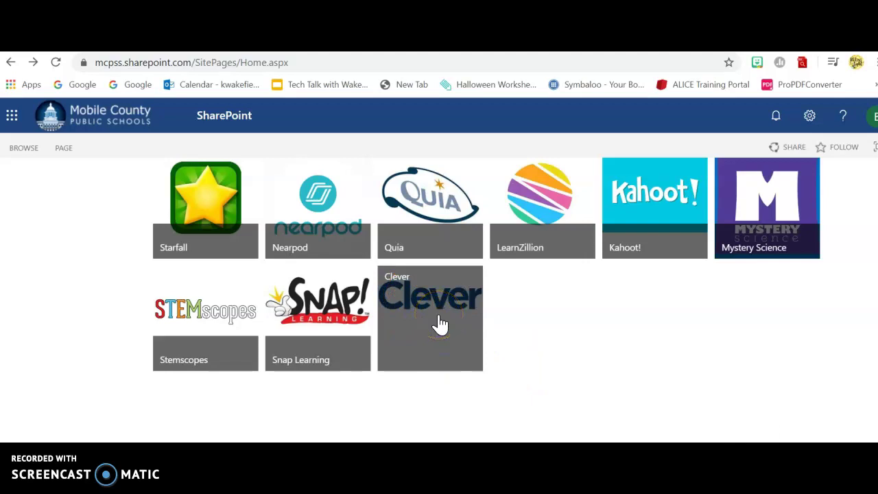
left_click(439, 319)
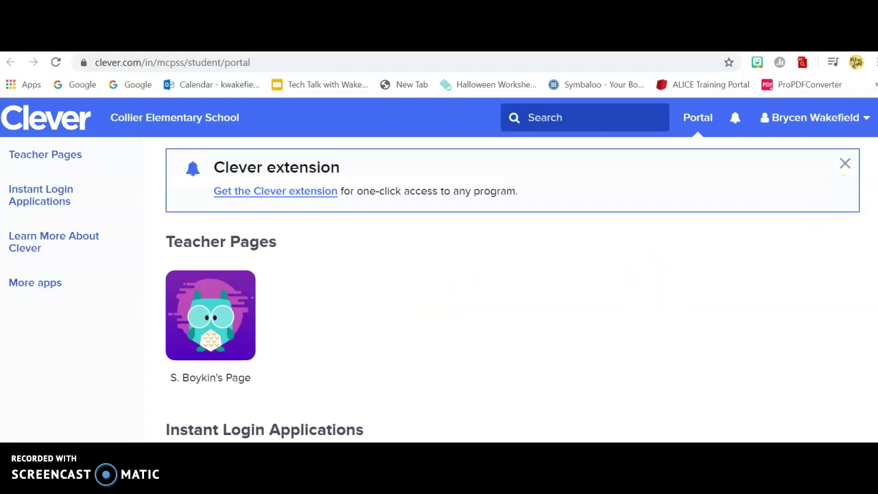
scroll(843, 173, "down", 5)
scroll(843, 173, "up", 1)
scroll(506, 288, "up", 2)
scroll(506, 288, "down", 3)
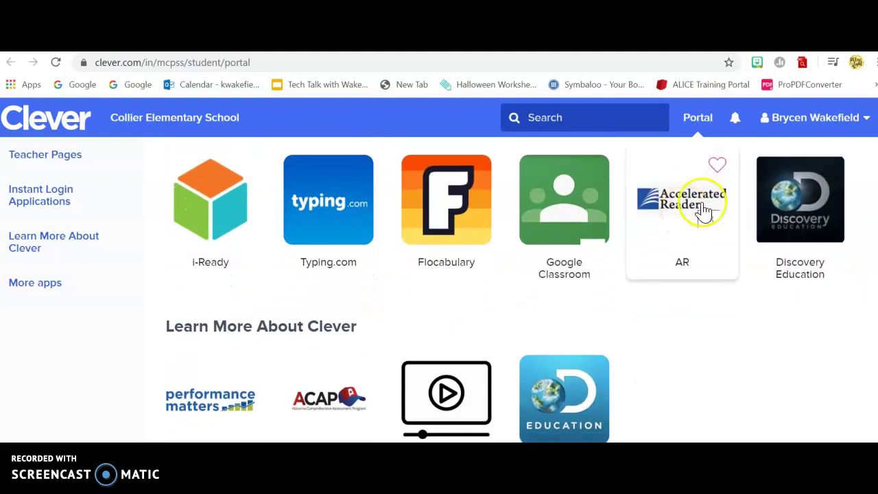
scroll(504, 289, "down", 5)
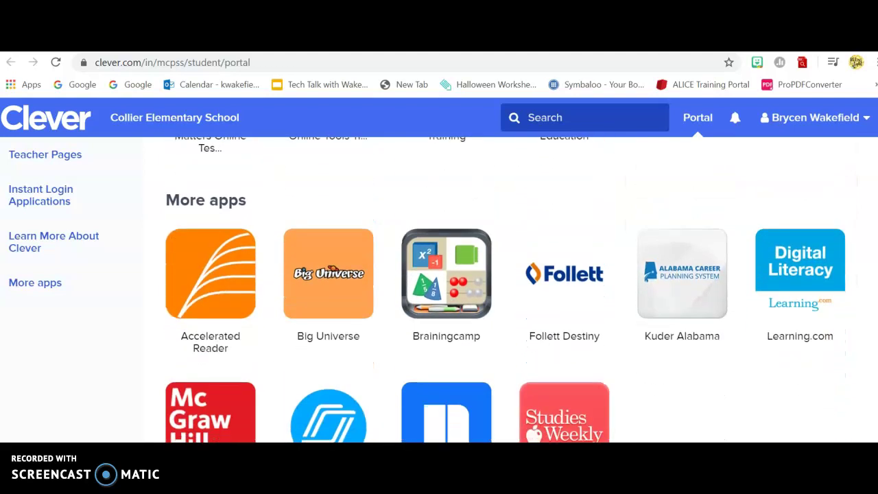
scroll(505, 289, "down", 1)
scroll(505, 289, "up", 10)
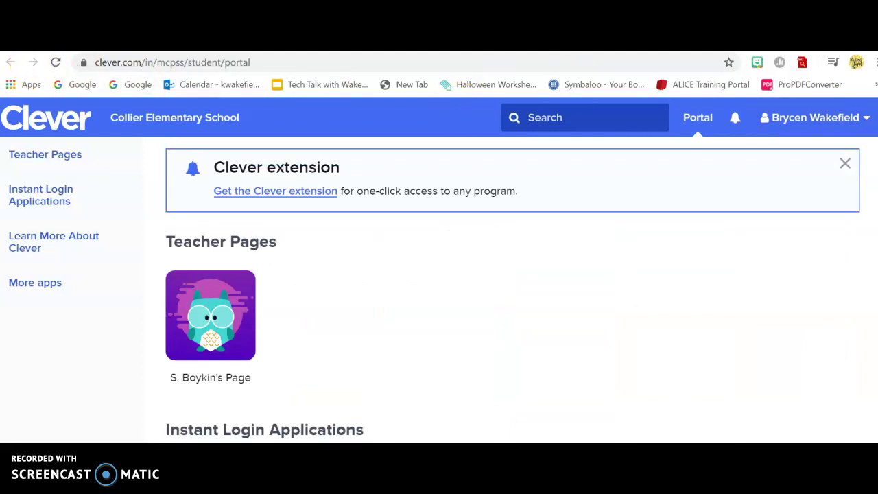
- Return to the Mobile County Public Schools SharePoint home page and show the Office 365 apps list
key("ctrl+w")
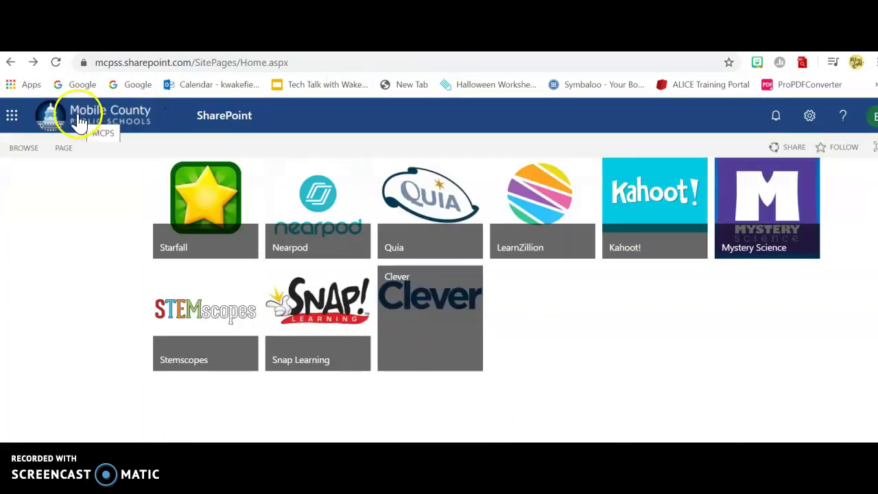
left_click(11, 116)
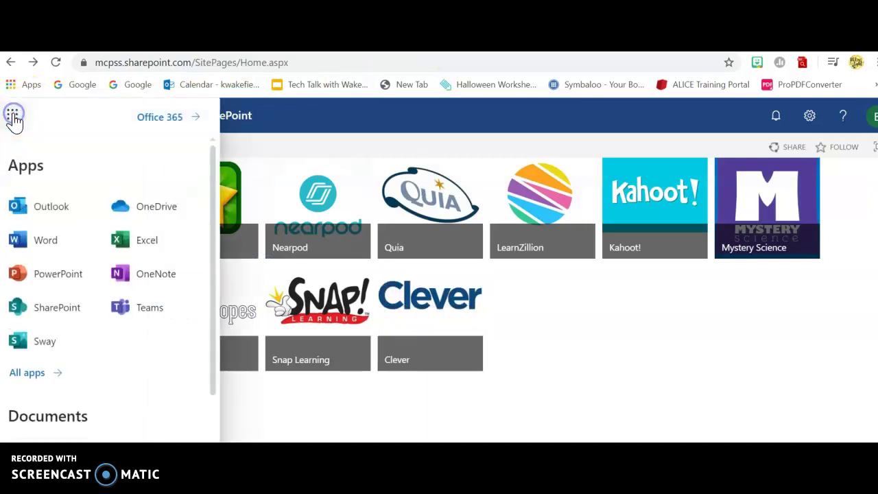